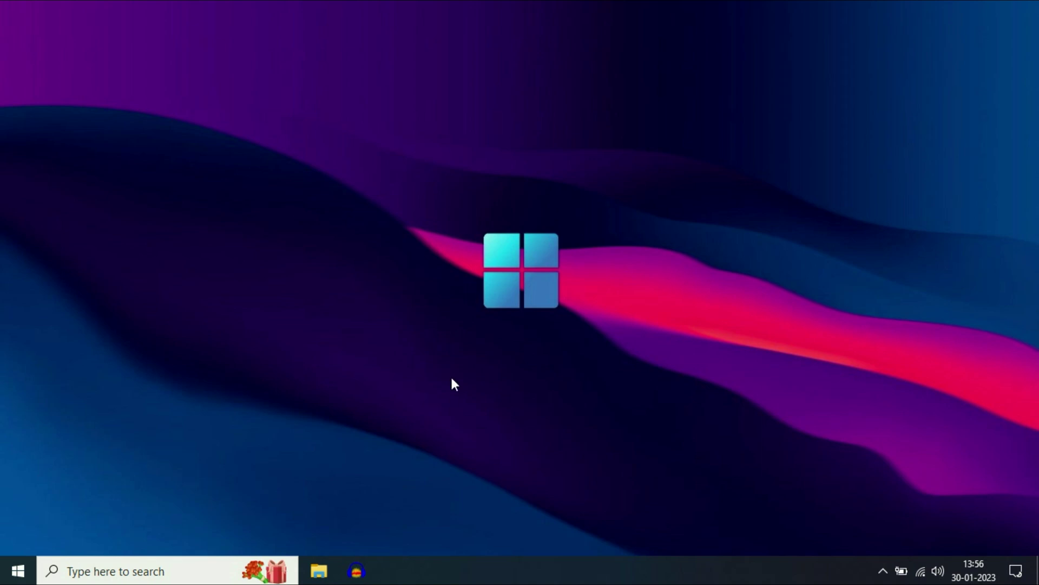
In File Explorer, navigate through Local Disk (C:) and Windows into the SoftwareDistribution folder
left_click(320, 572)
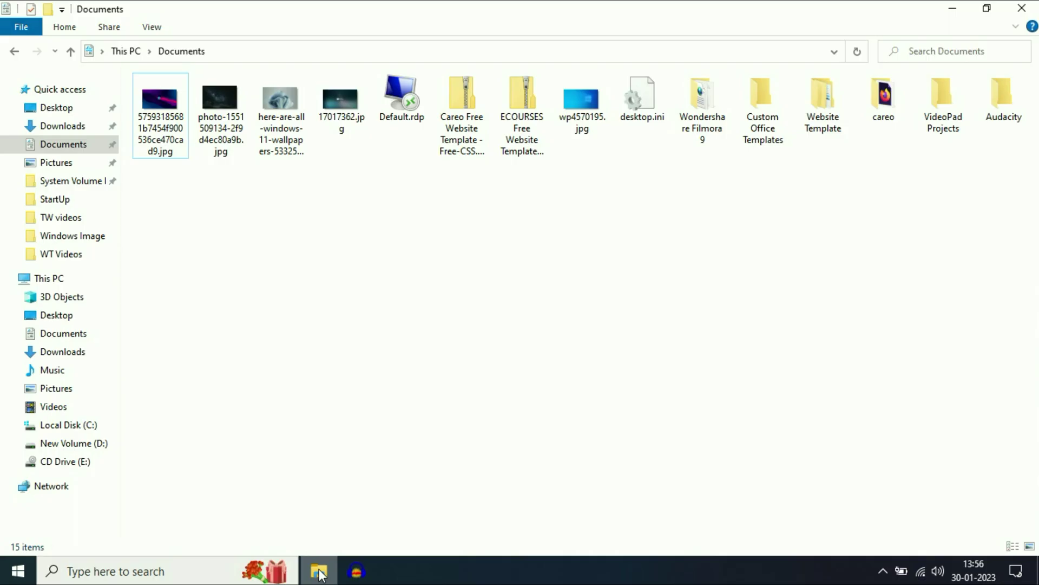
left_click(229, 215)
double_click(229, 216)
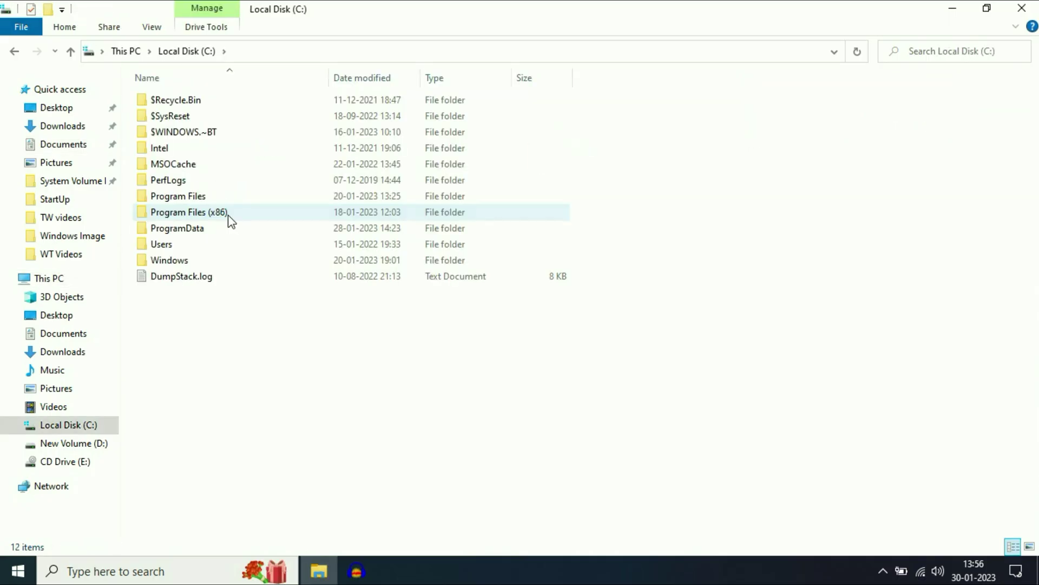
left_click(190, 262)
double_click(191, 261)
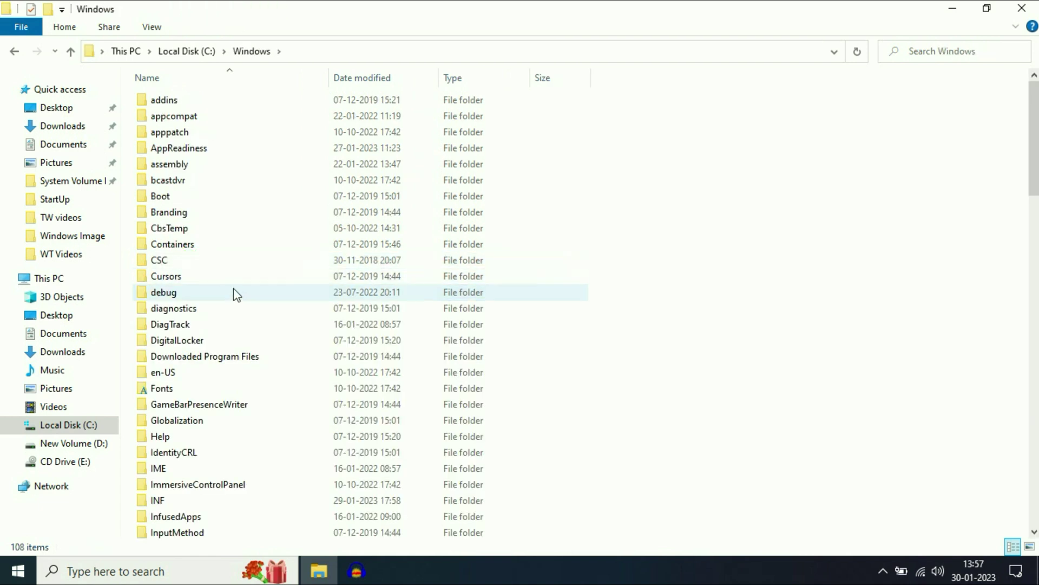
left_click(202, 299)
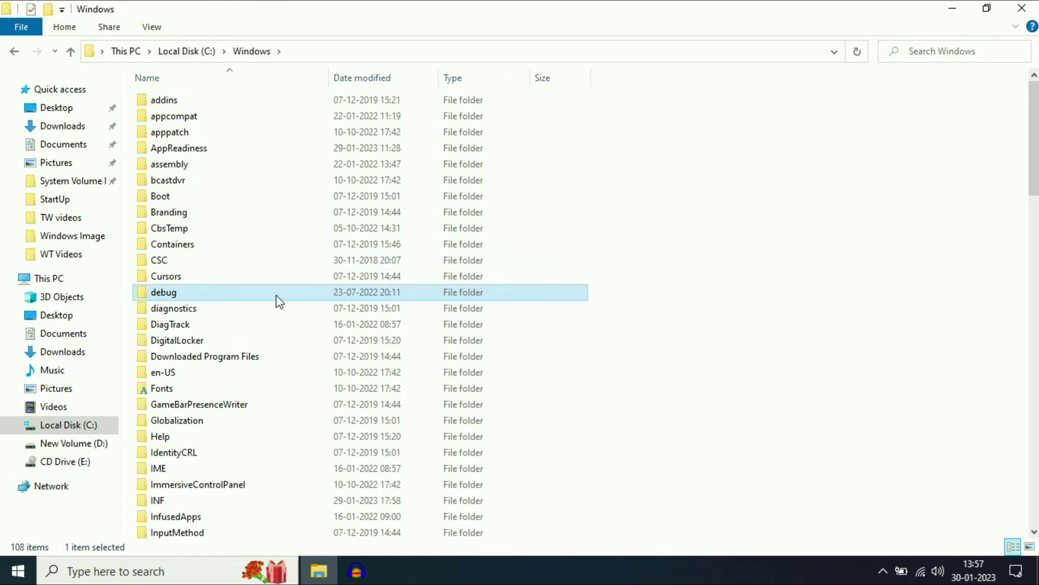
scroll(267, 305, "down", 9)
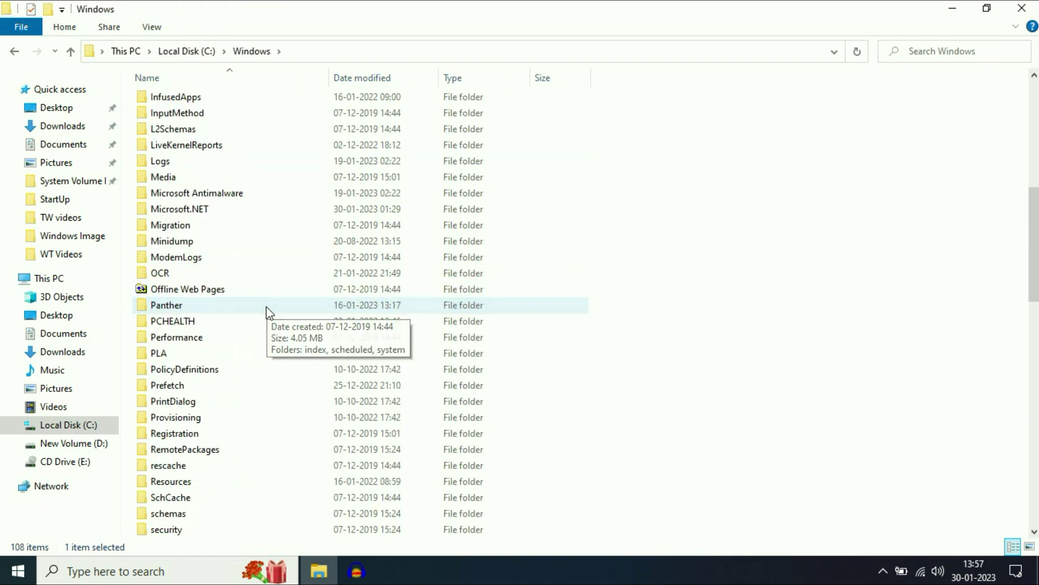
scroll(269, 313, "down", 8)
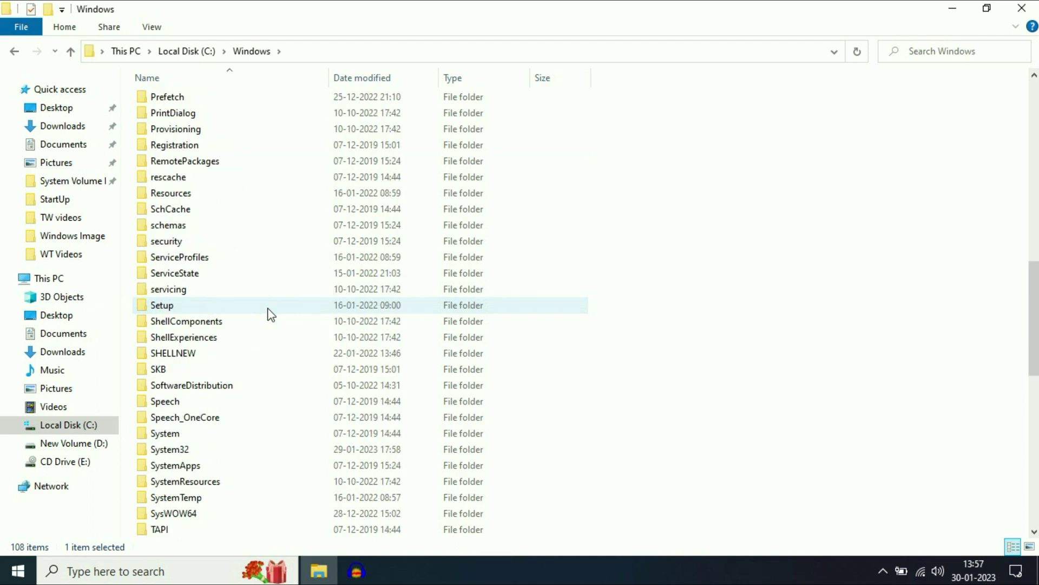
left_click(189, 289)
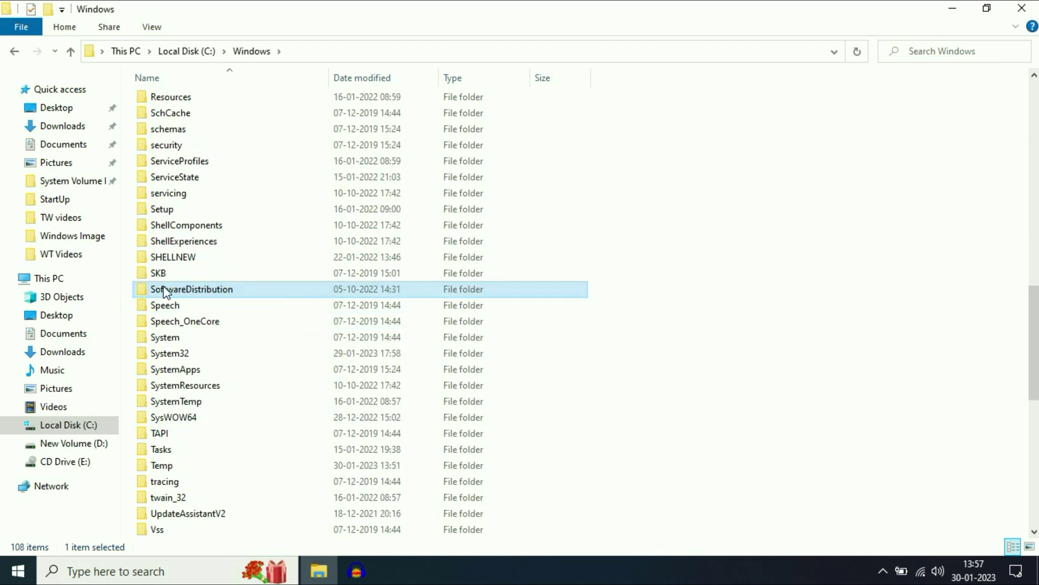
double_click(226, 292)
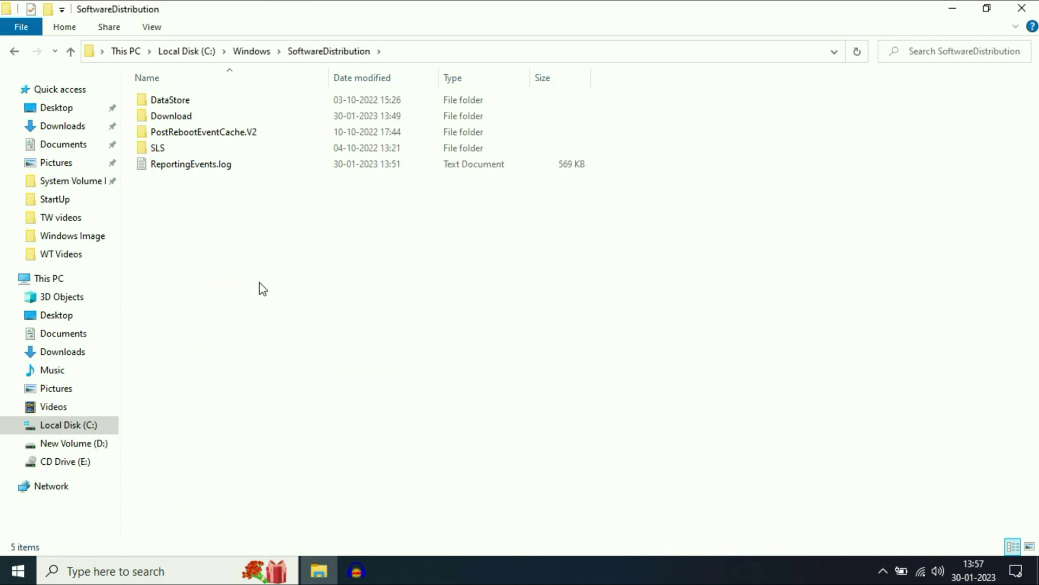
Permanently delete all items in SoftwareDistribution with administrator permission, then close Explorer
key("ctrl+a")
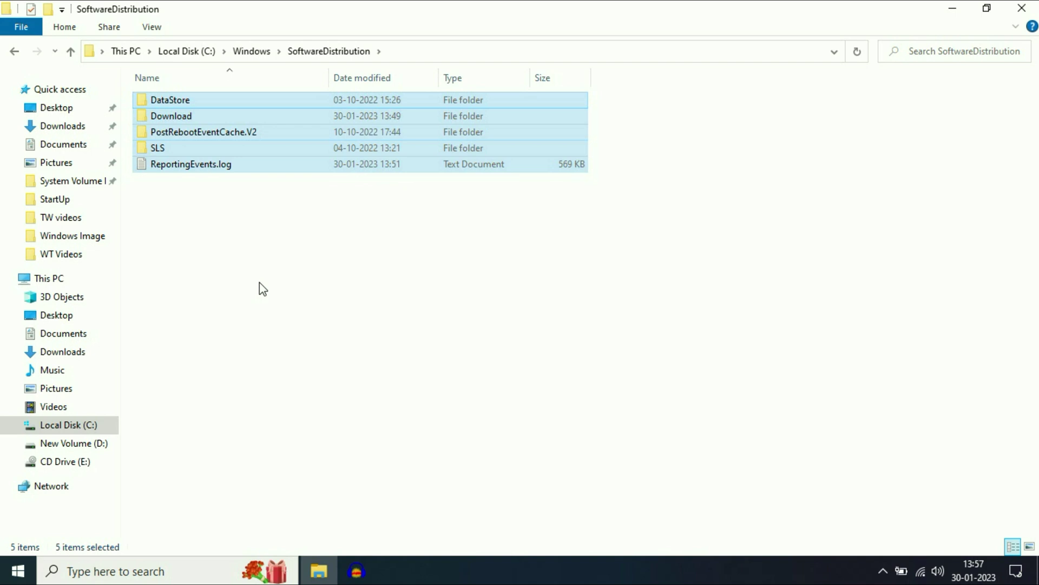
key("shift+Delete")
key("Return")
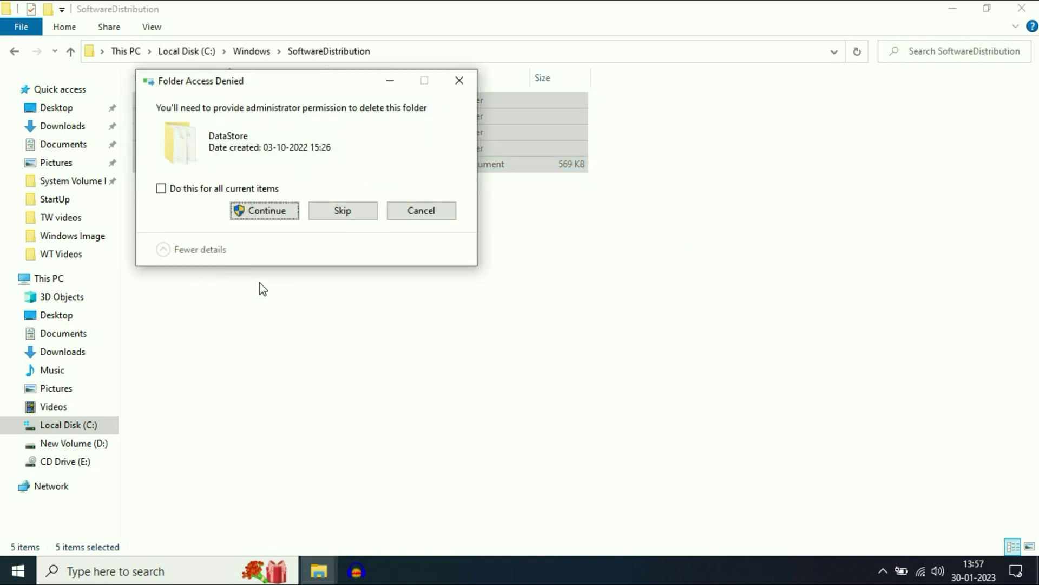
left_click(206, 185)
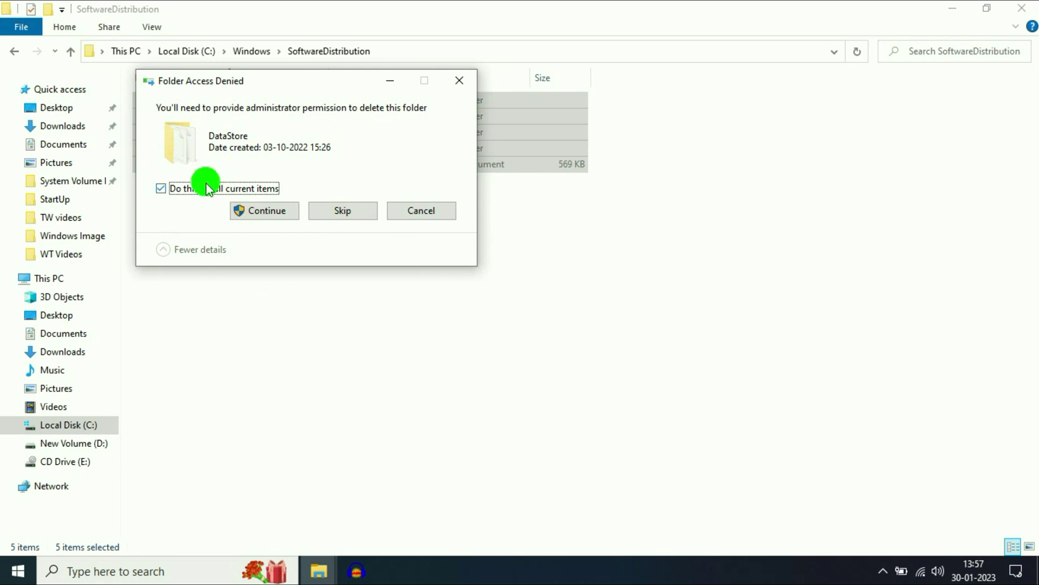
left_click(266, 212)
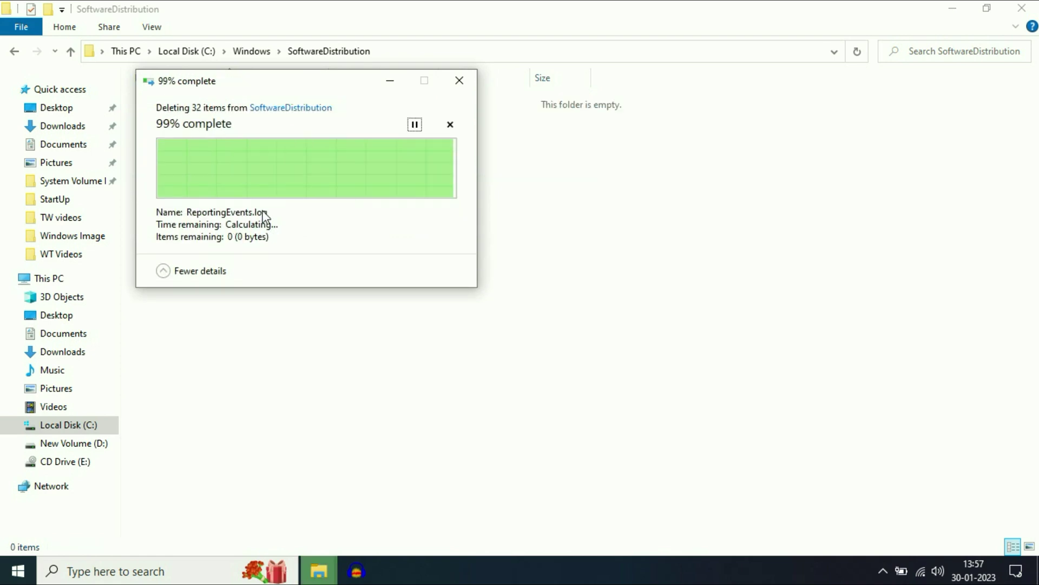
left_click(1021, 8)
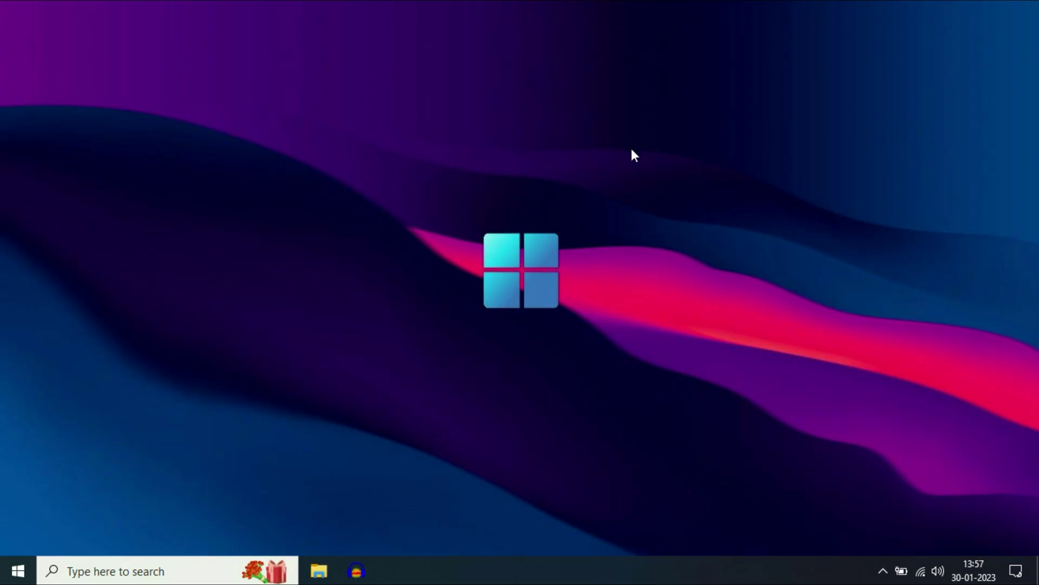
Run the Windows Update troubleshooter from Troubleshoot settings' Additional troubleshooters
left_click(122, 570)
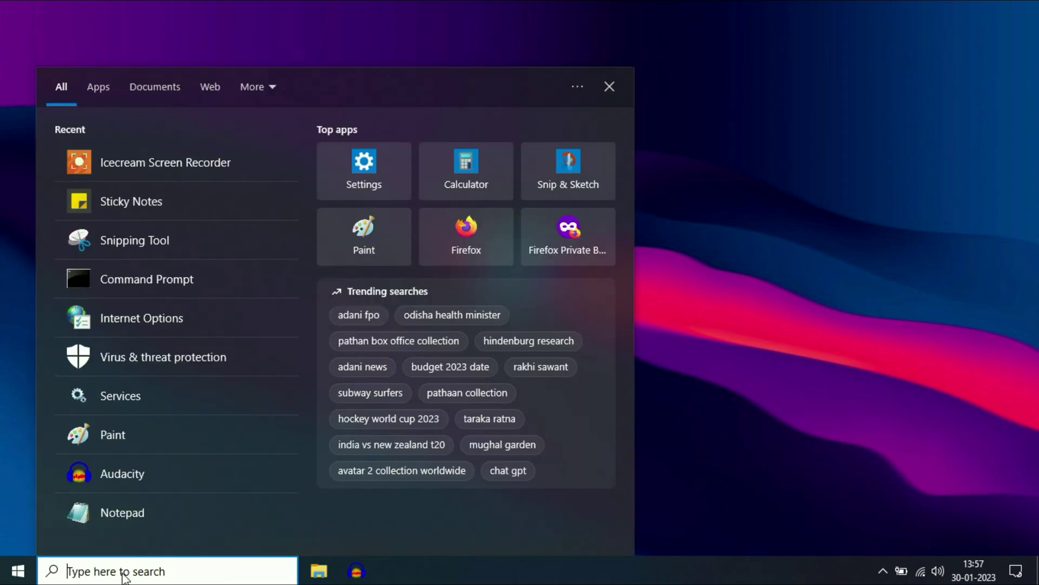
type("tr")
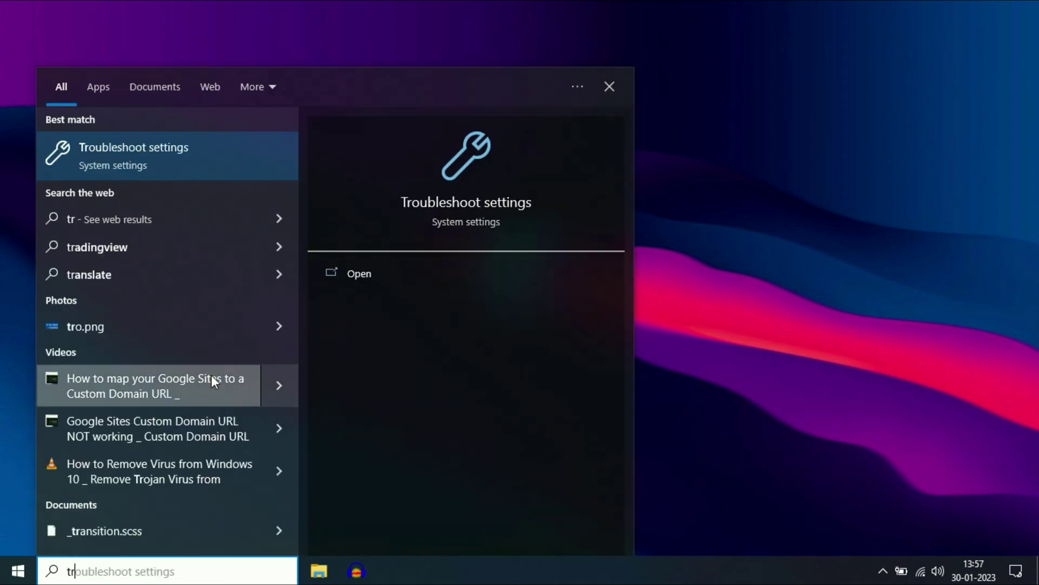
left_click(168, 157)
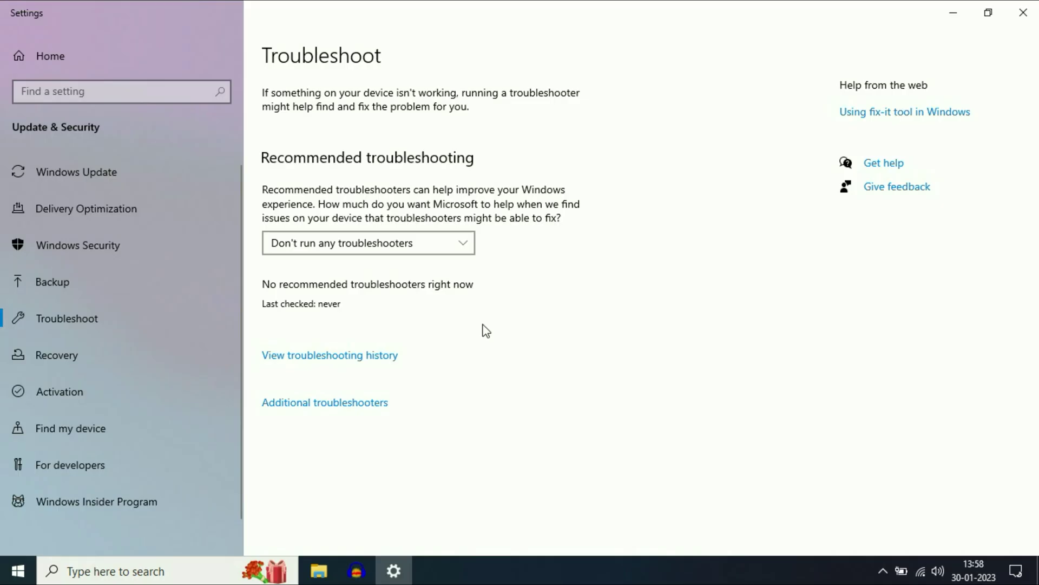
left_click(344, 407)
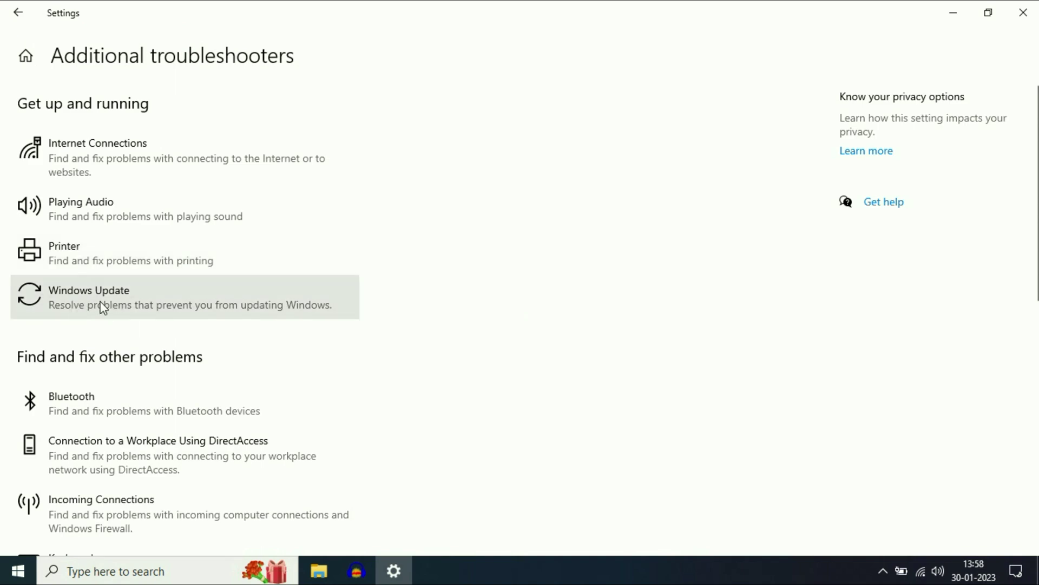
left_click(102, 307)
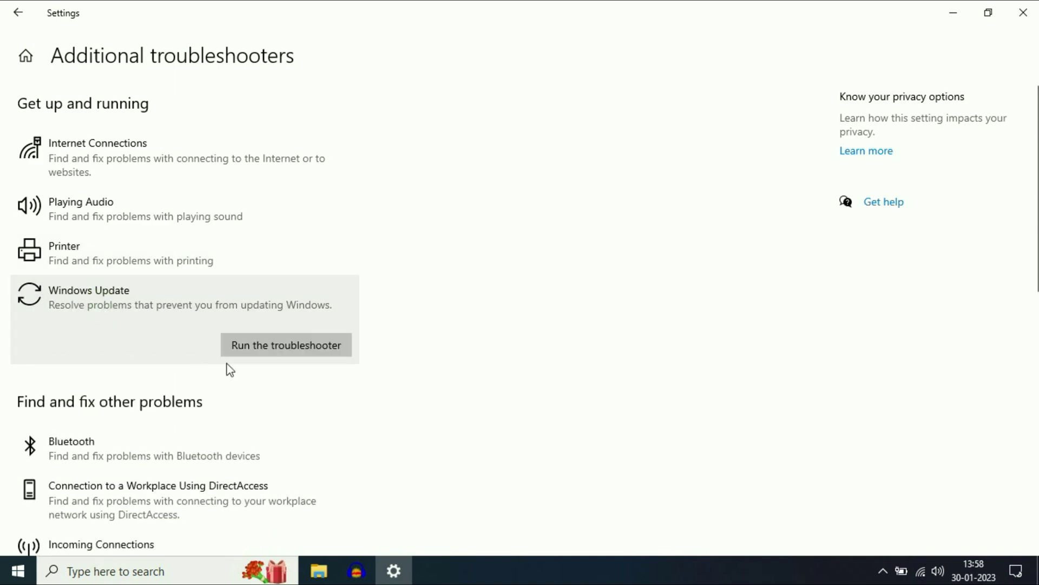
left_click(284, 345)
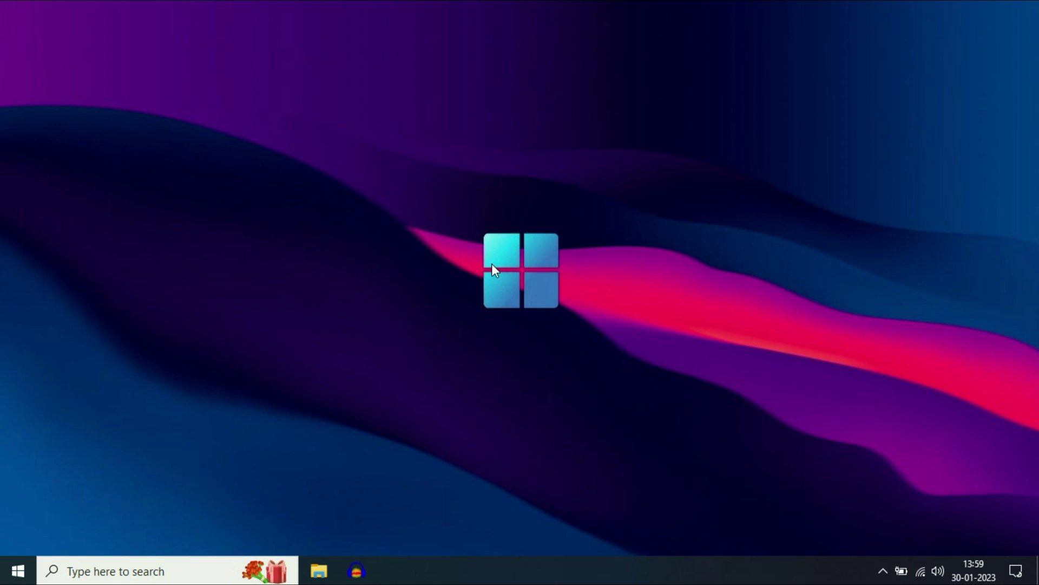
Search 'comm' and launch Command Prompt as administrator
left_click(151, 570)
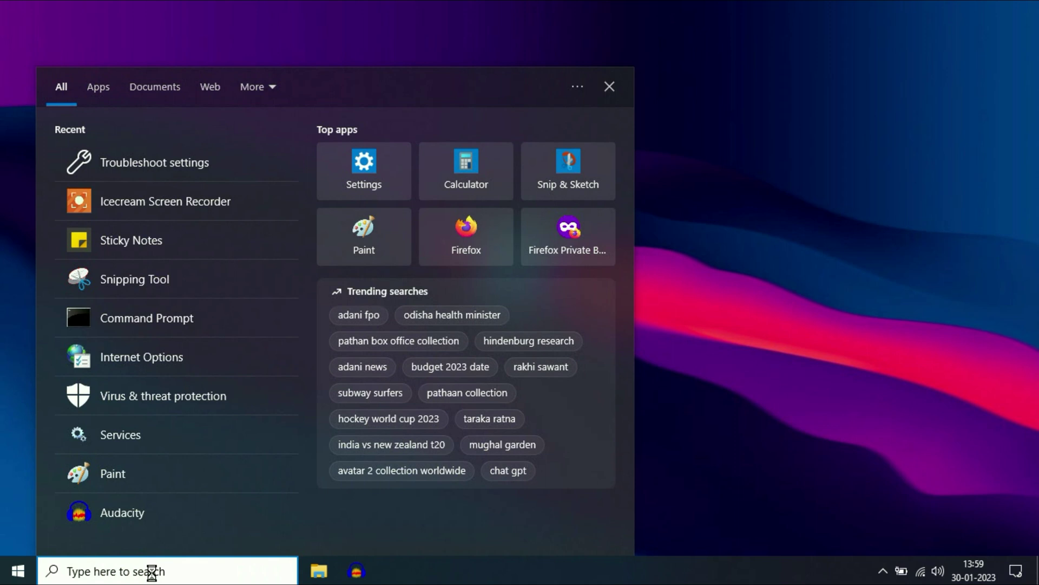
type("co")
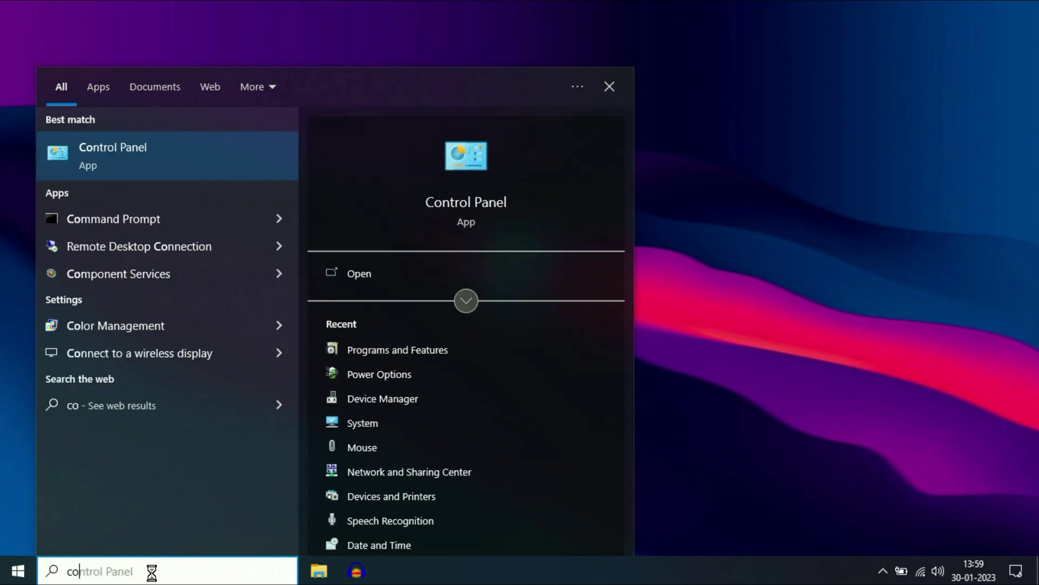
type("mm")
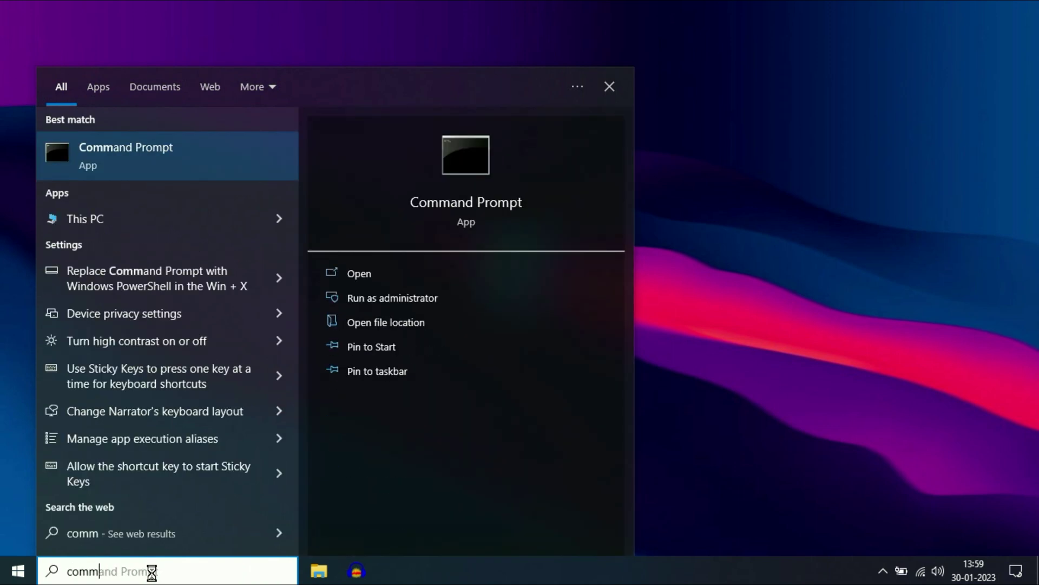
left_click(119, 154)
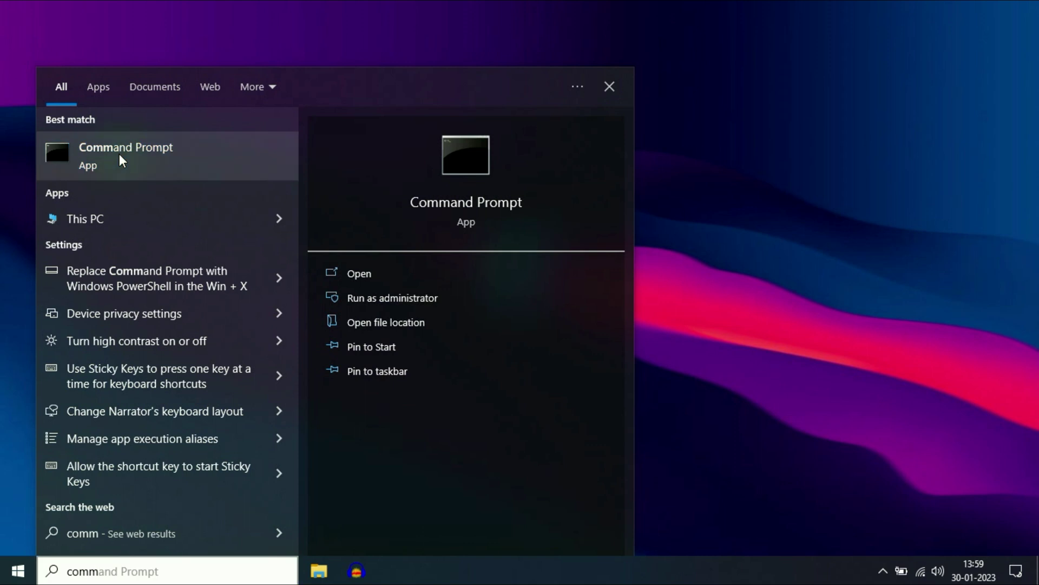
right_click(119, 155)
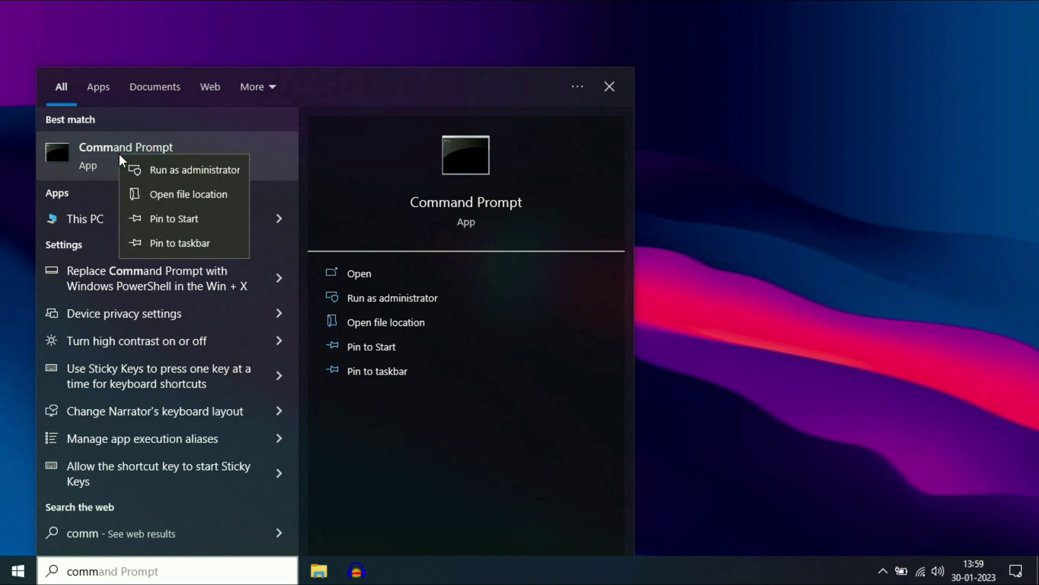
left_click(161, 171)
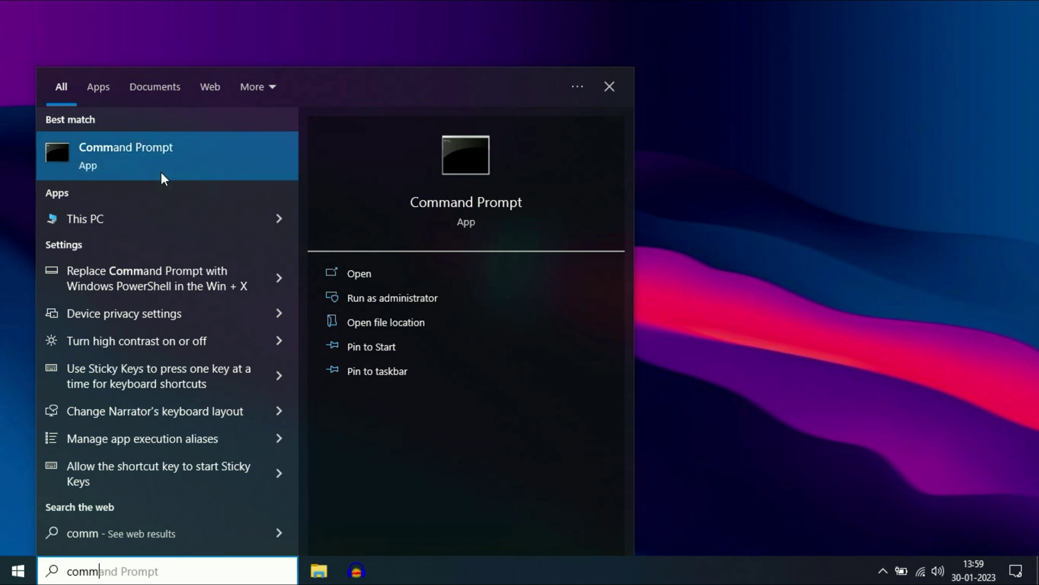
left_click(704, 282)
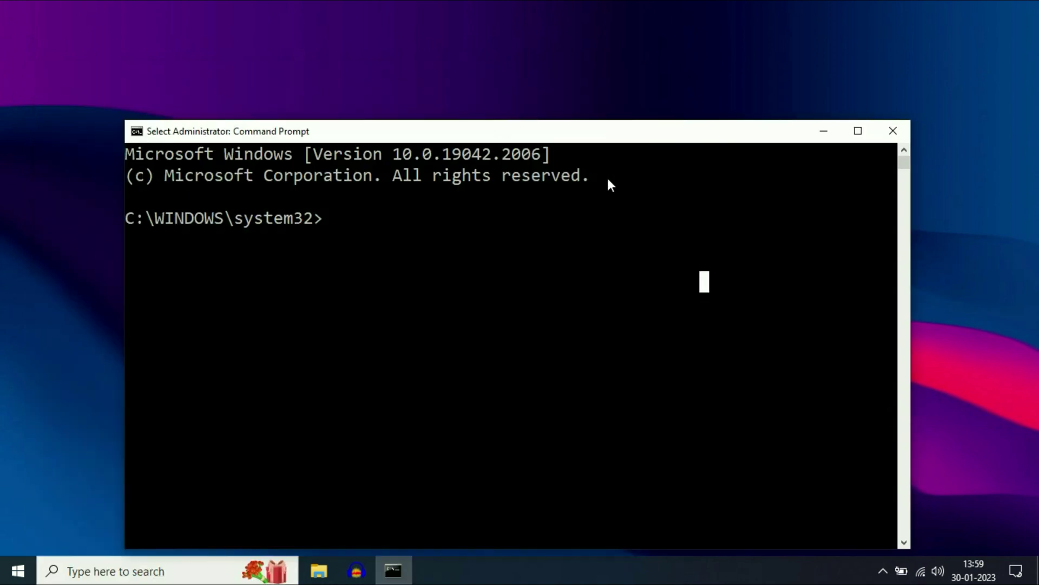
Paste and run sfc /scannow in the administrator Command Prompt
left_click_drag(598, 139, 622, 79)
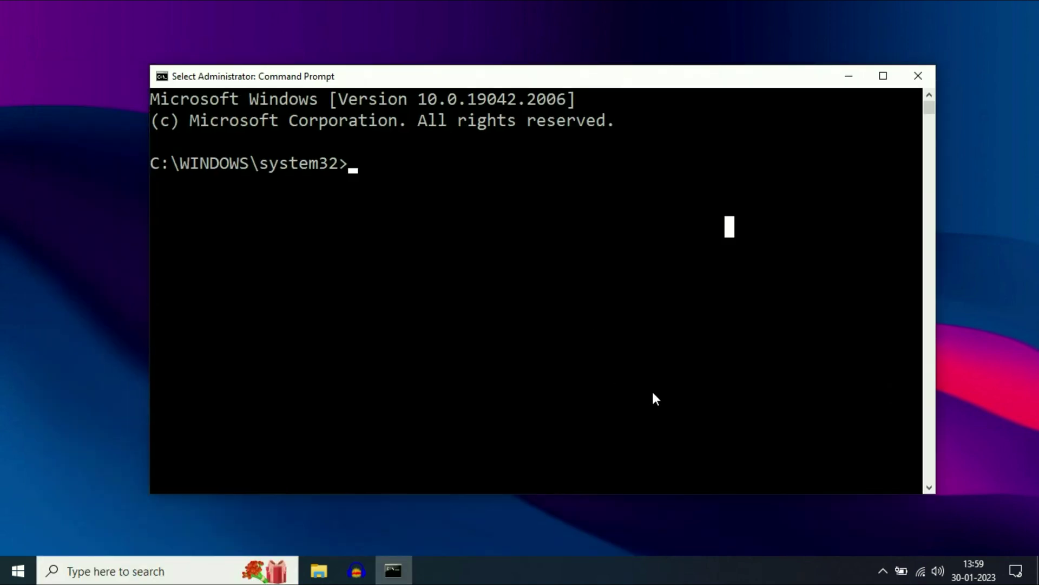
type("sfc /scannow")
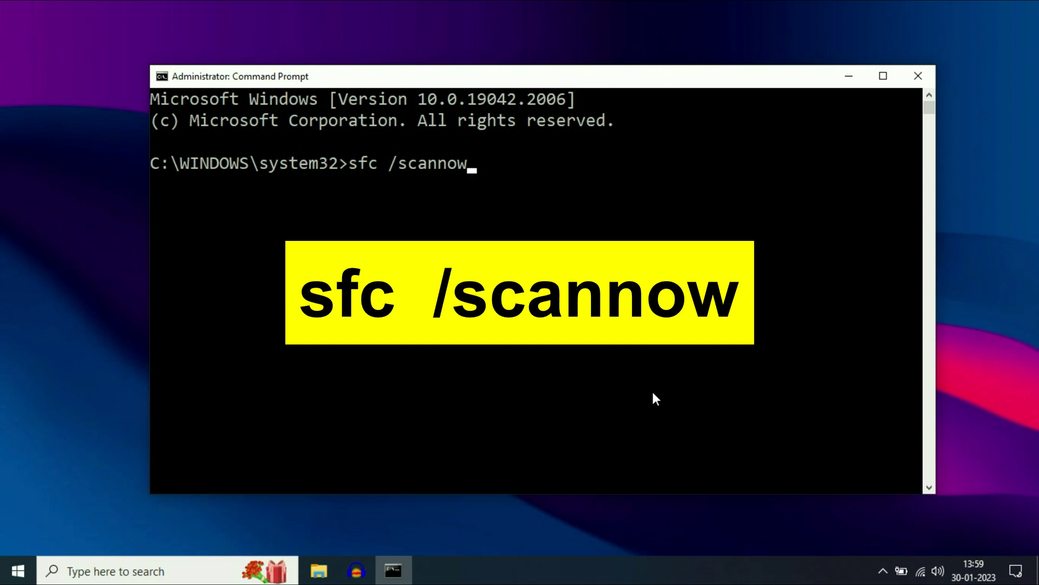
key("Return")
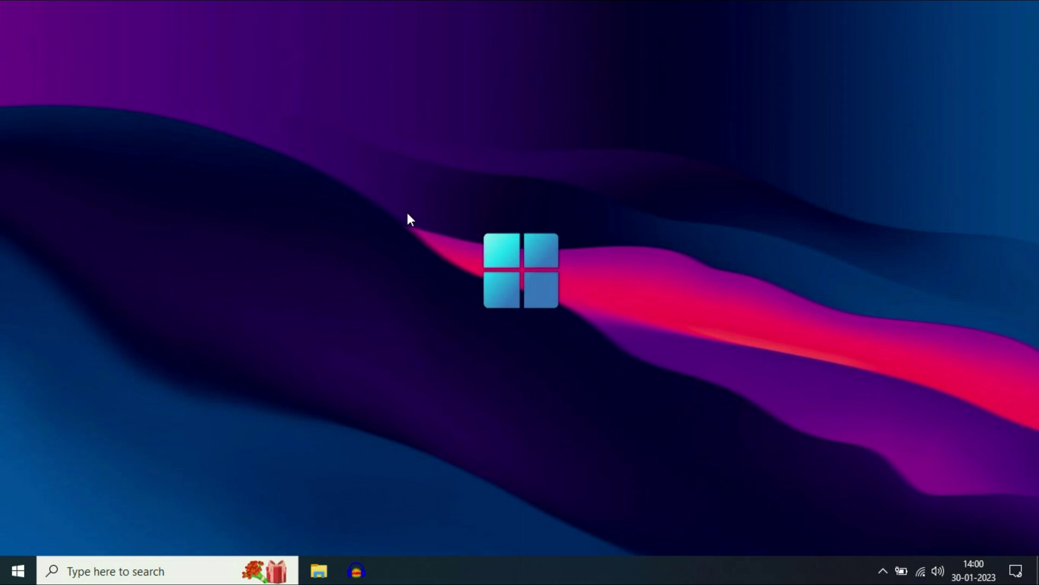
Launch services.msc from the Run box on the Start right-click menu
right_click(18, 571)
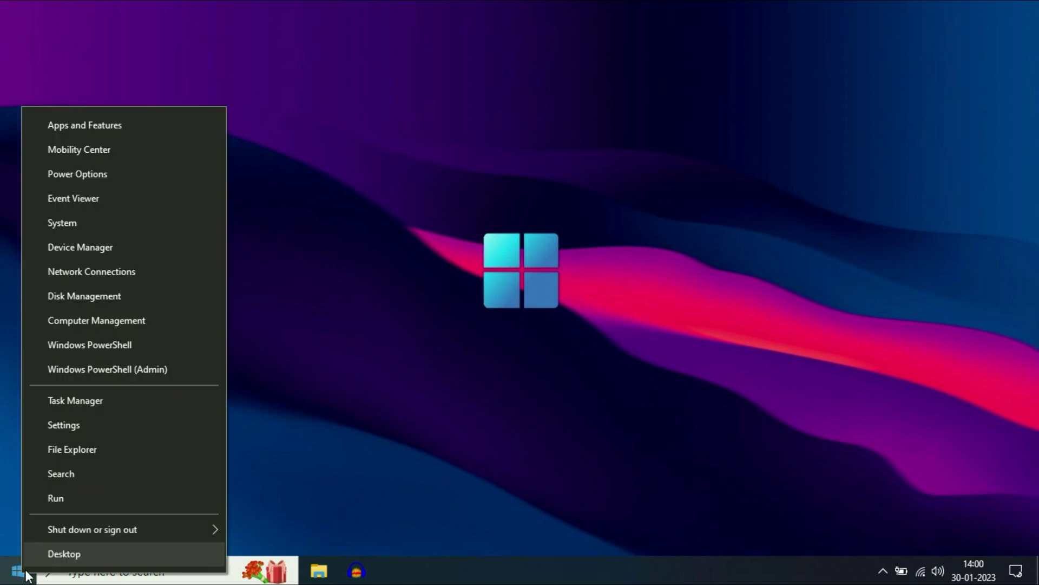
left_click(60, 497)
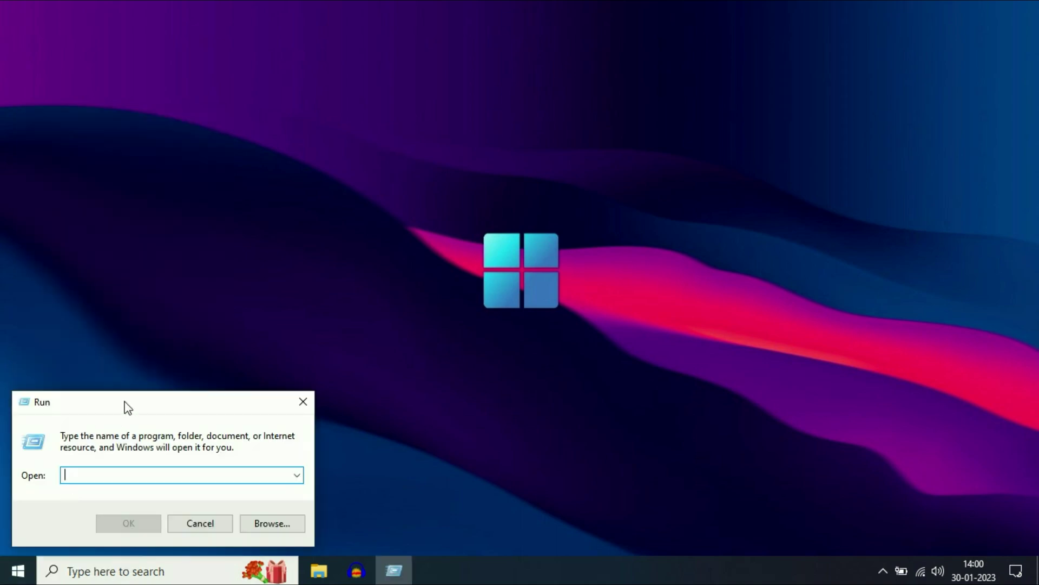
left_click_drag(124, 413, 408, 285)
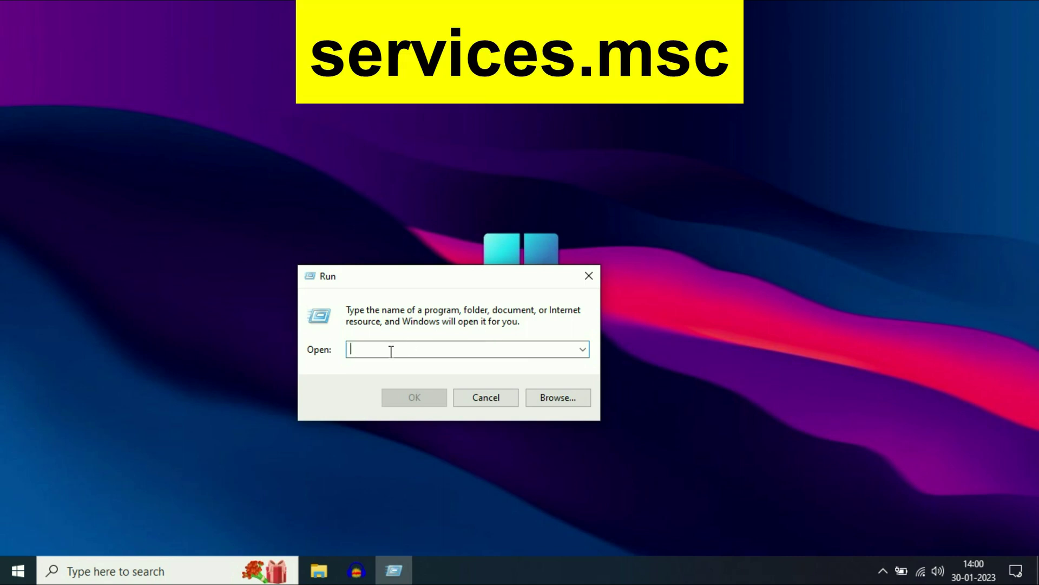
type("services.msc")
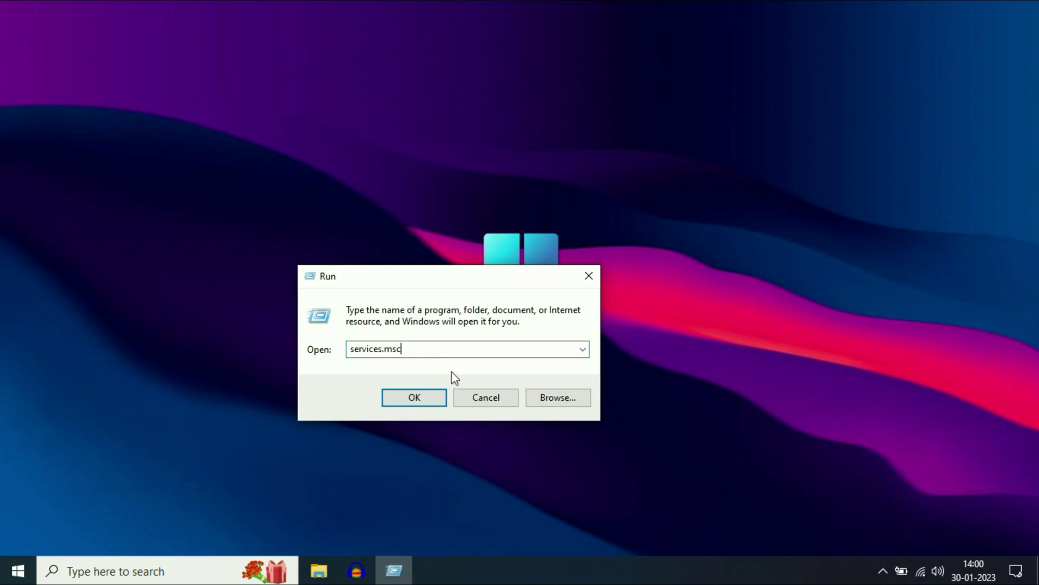
key("Return")
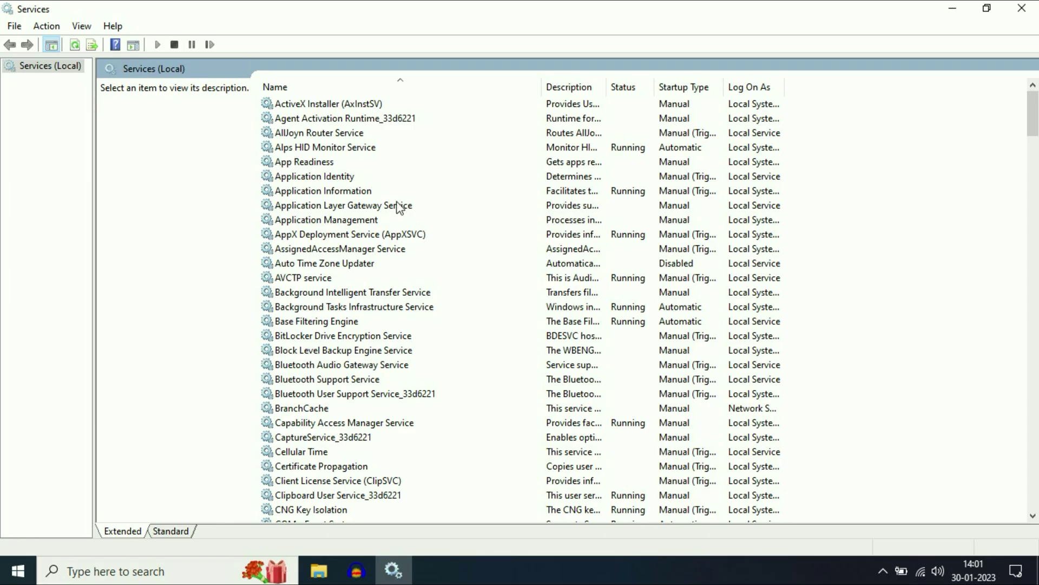
In Windows Update service properties, set Startup type to Automatic, apply, and start the service
left_click(368, 250)
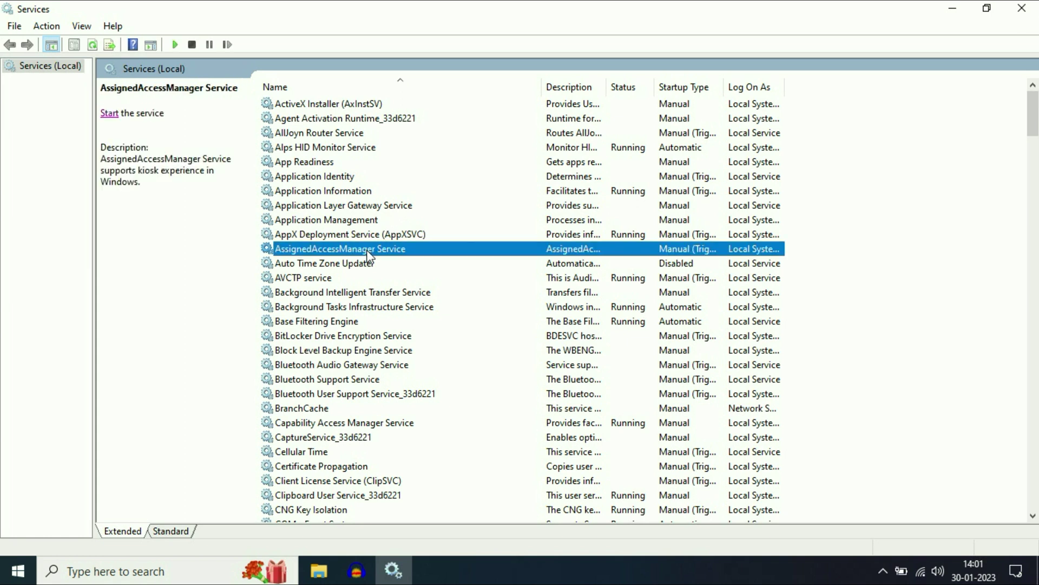
scroll(347, 297, "down", 20)
left_click(324, 337)
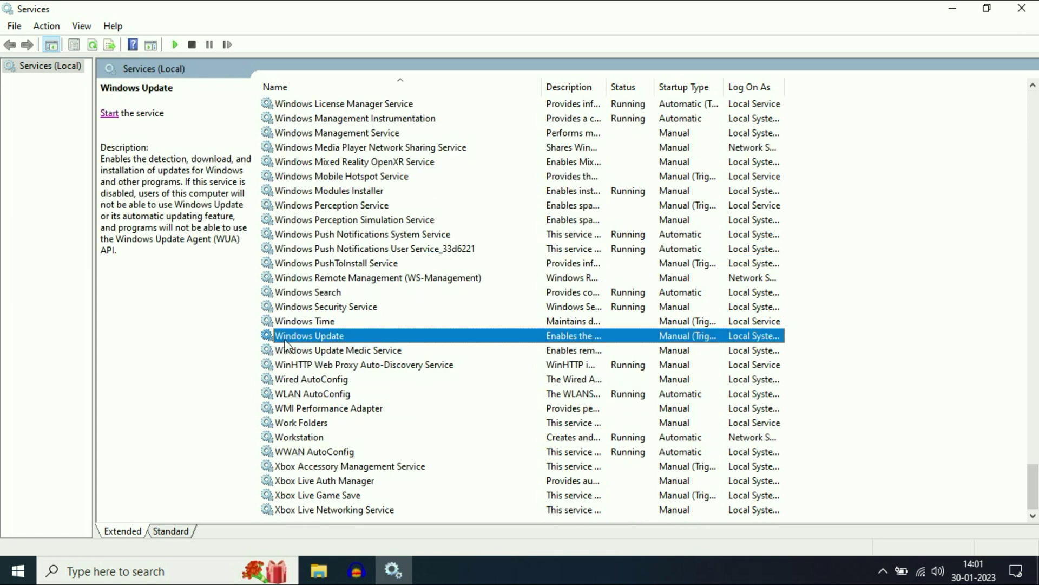
right_click(330, 333)
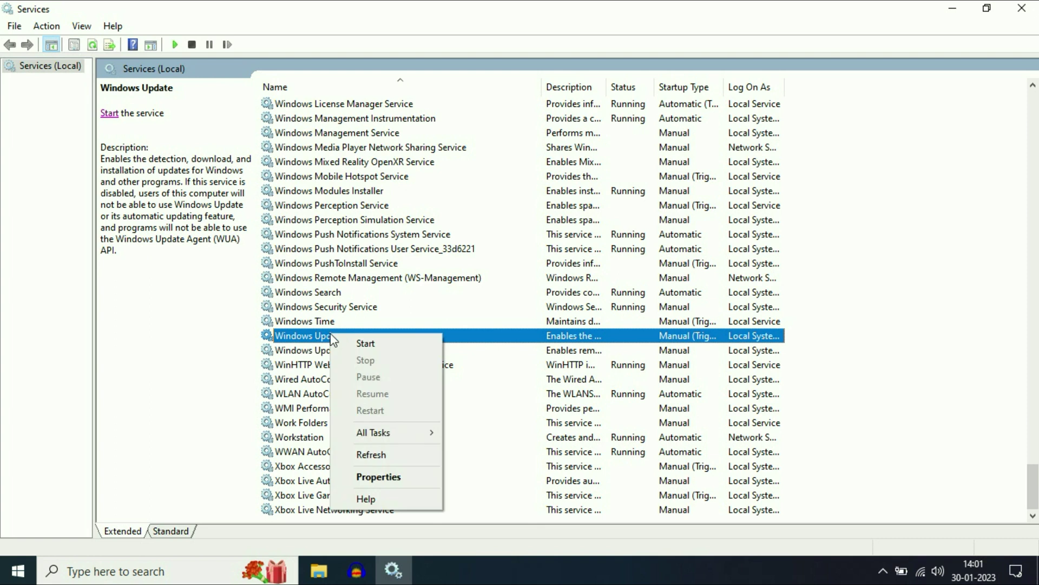
left_click(407, 477)
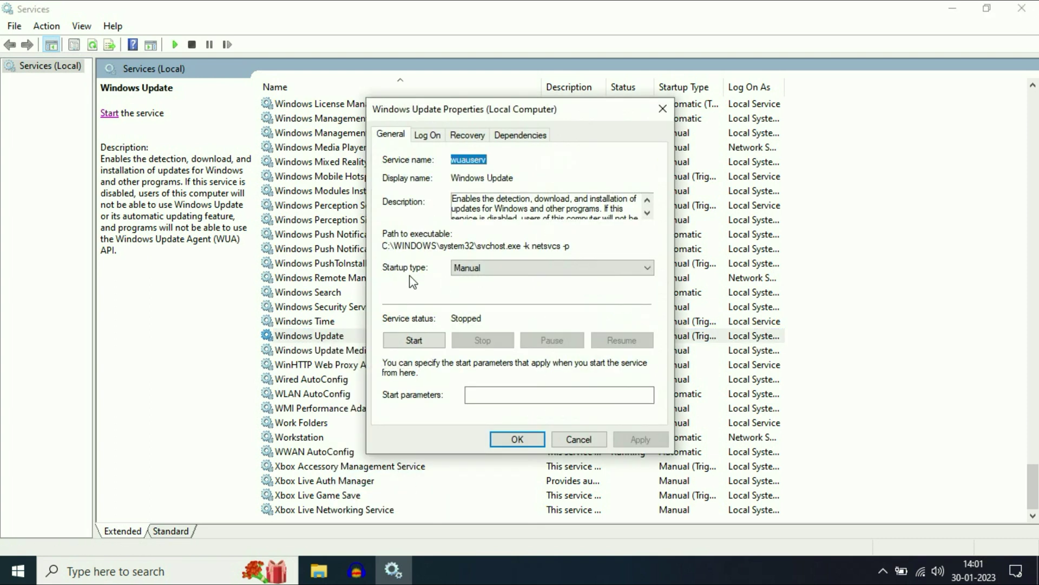
left_click(536, 269)
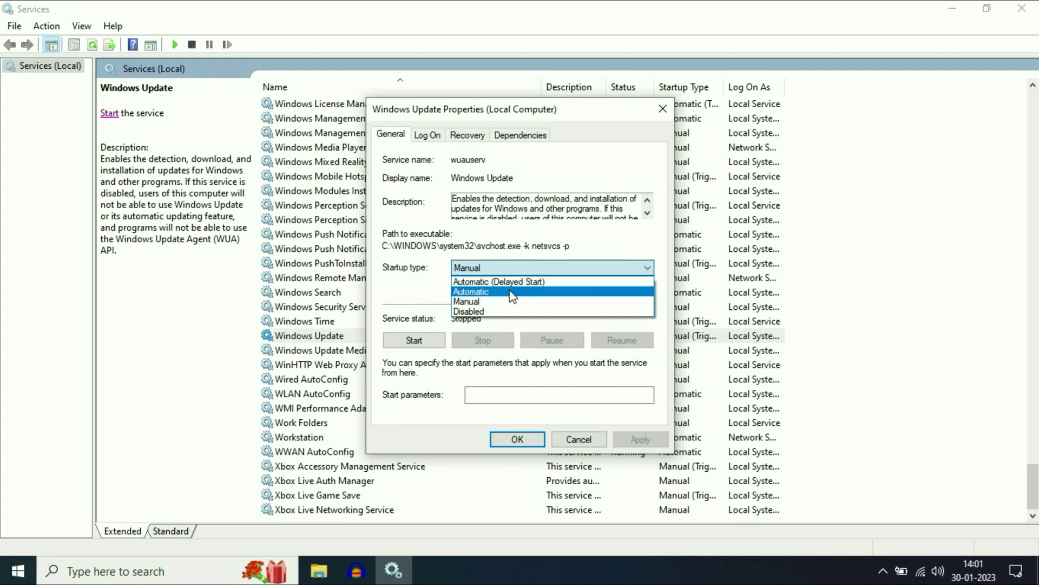
left_click(511, 288)
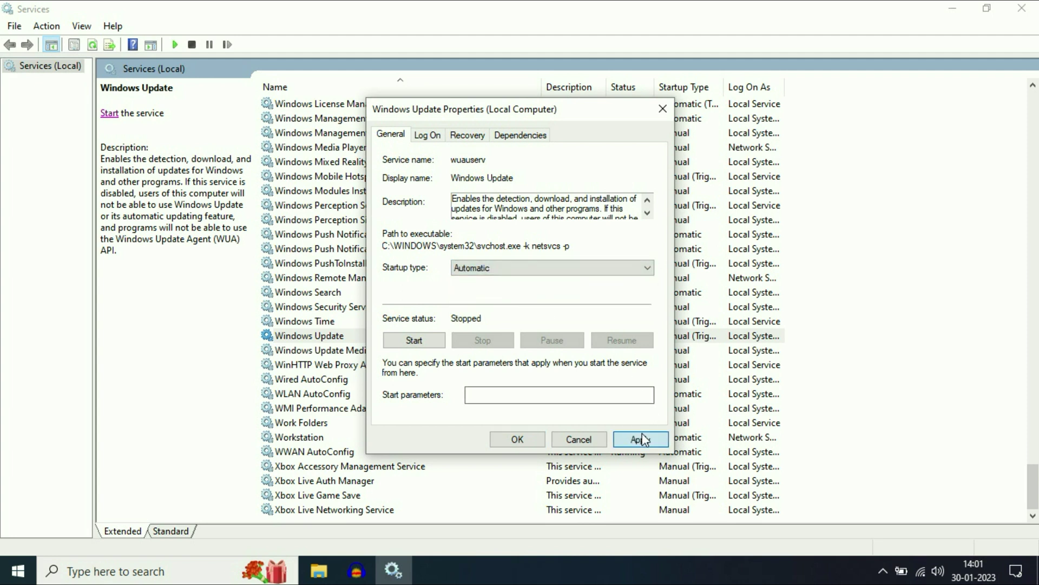
left_click(643, 439)
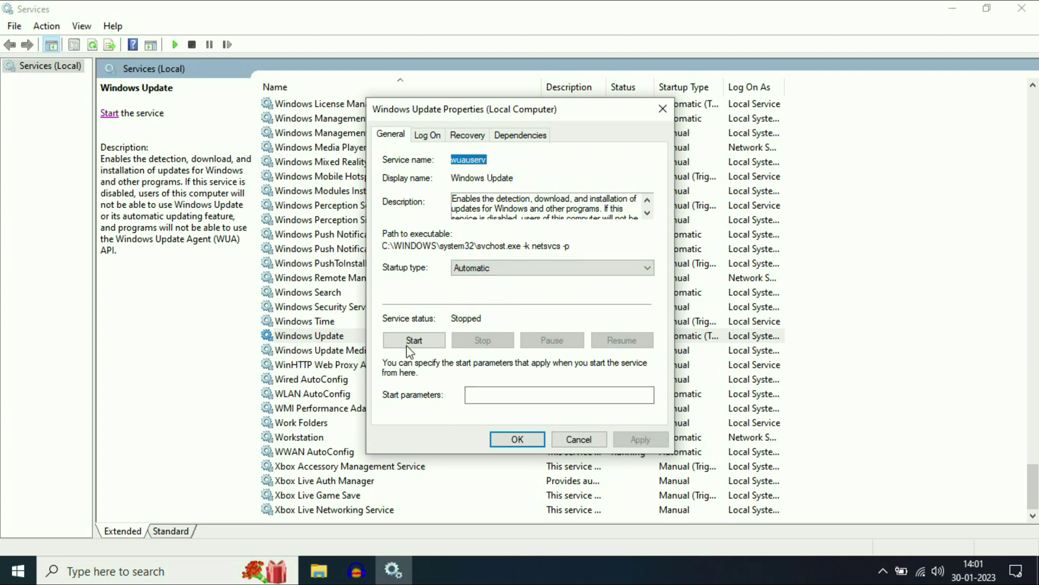
left_click(423, 347)
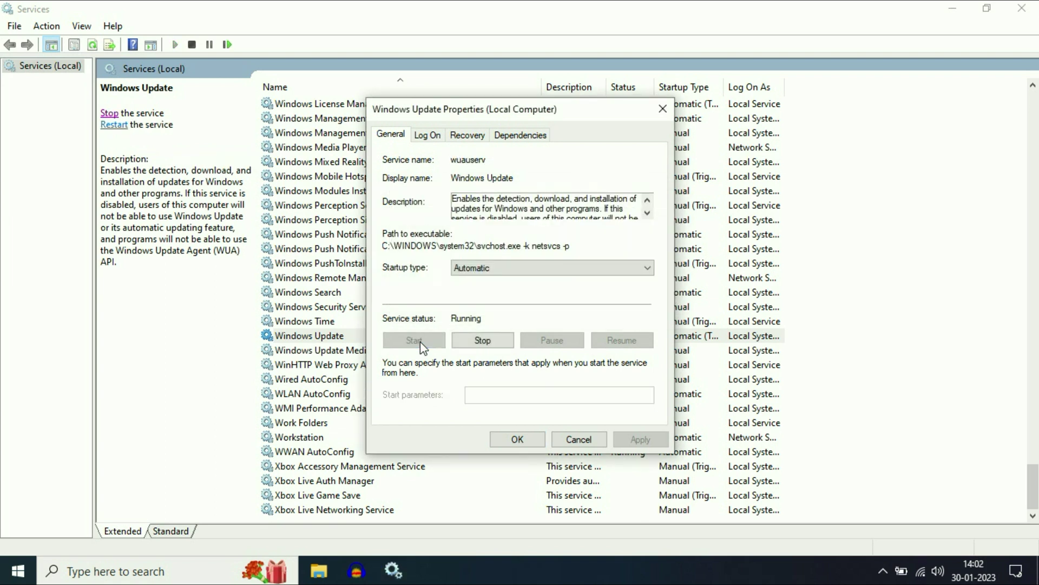
left_click(518, 439)
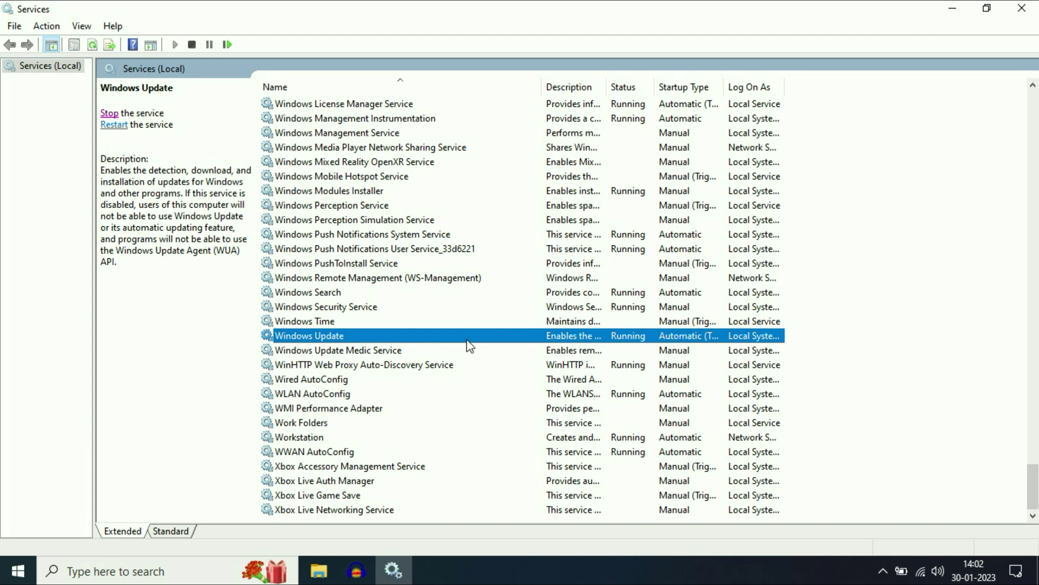
Set Background Intelligent Transfer Service to Automatic, start it, then close Services
key("Home")
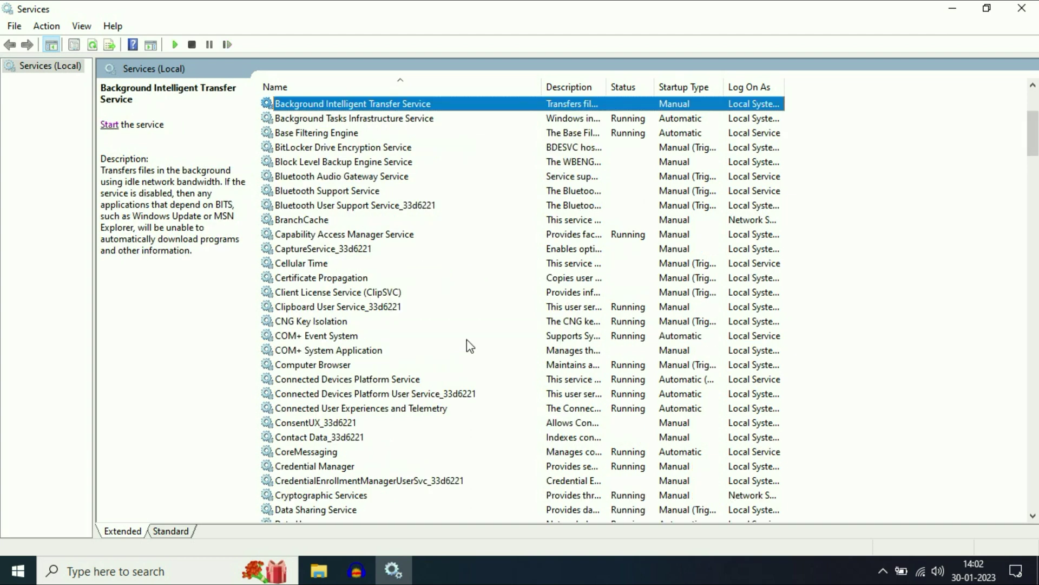
scroll(467, 340, "up", 4)
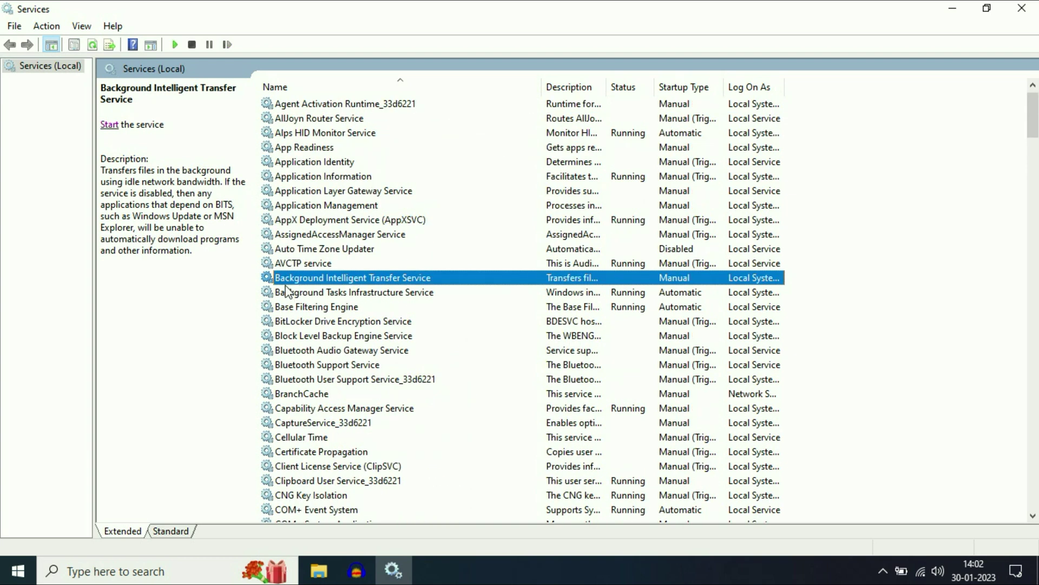
right_click(391, 276)
left_click(442, 422)
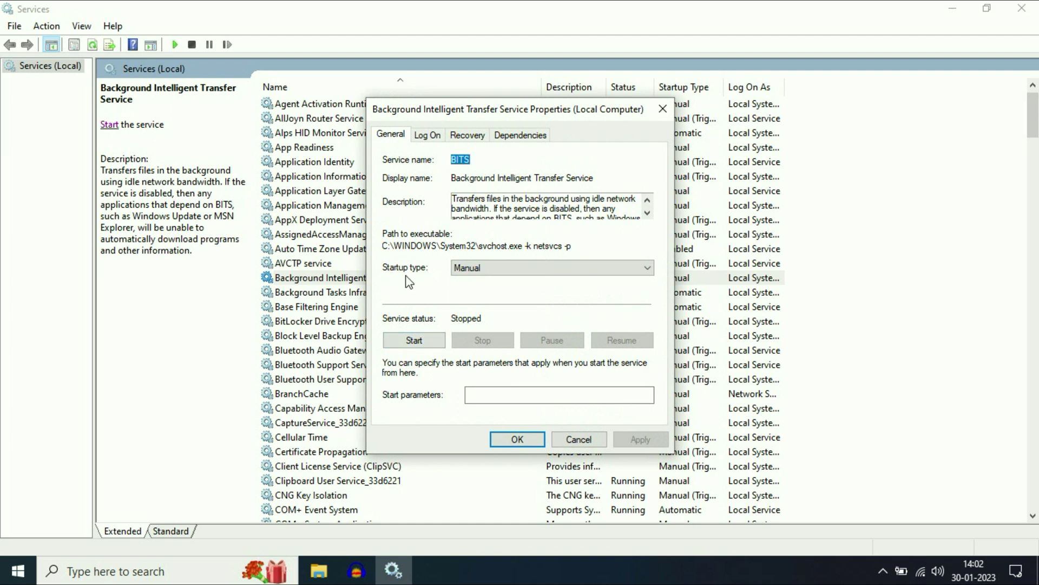
left_click(538, 271)
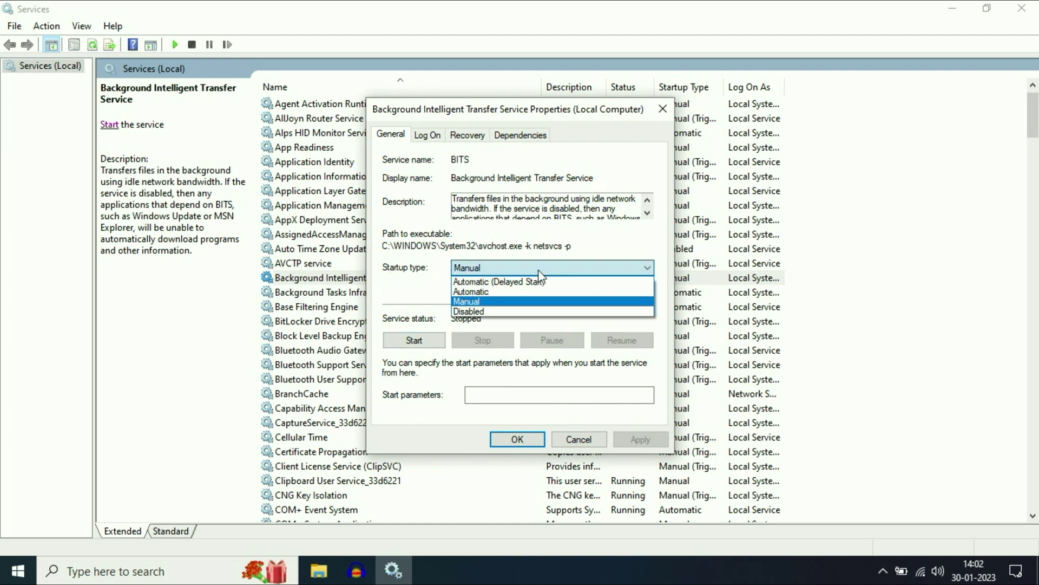
left_click(509, 292)
left_click(641, 439)
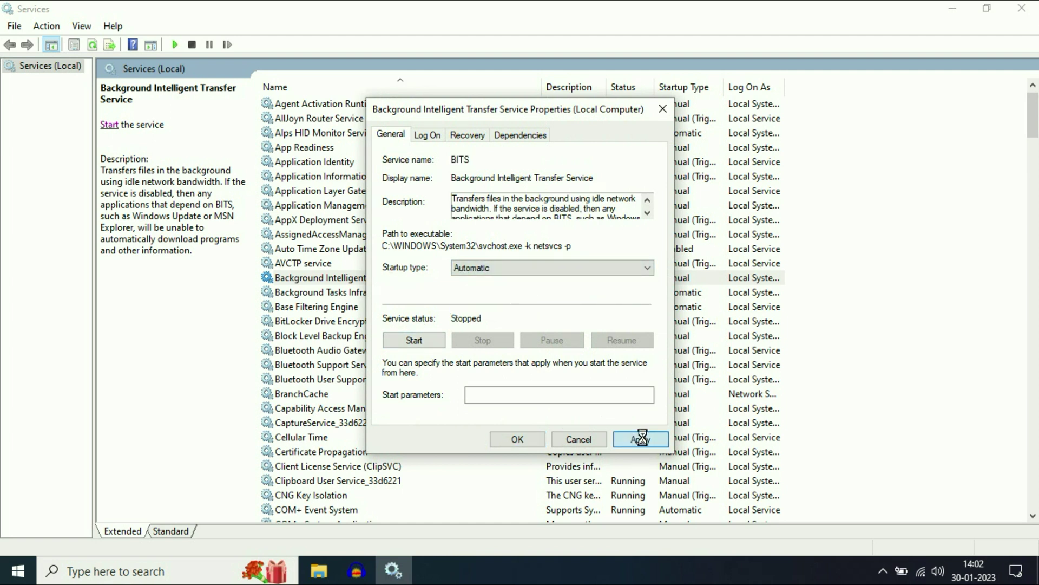
left_click(414, 340)
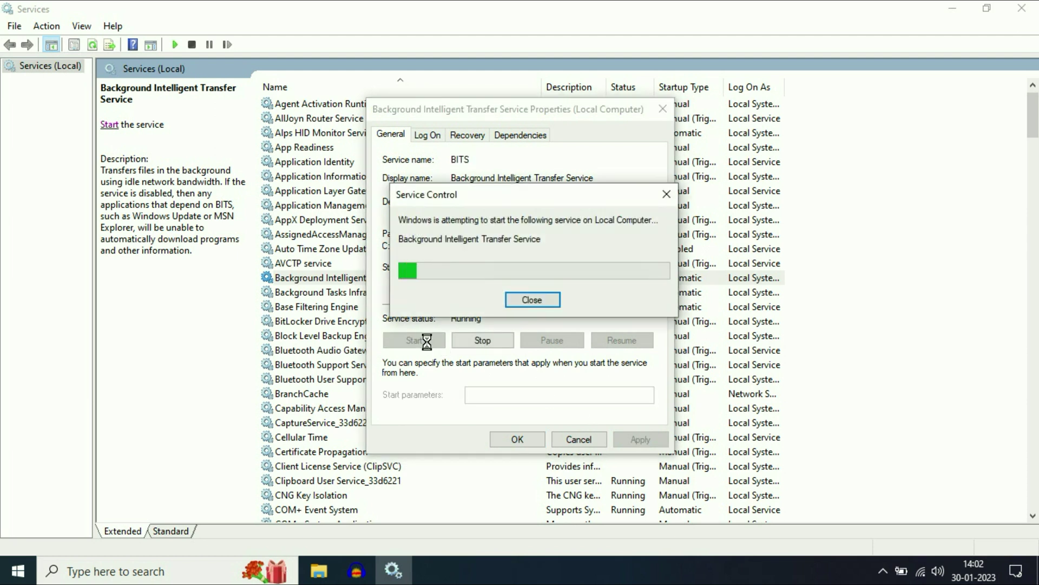
left_click(521, 440)
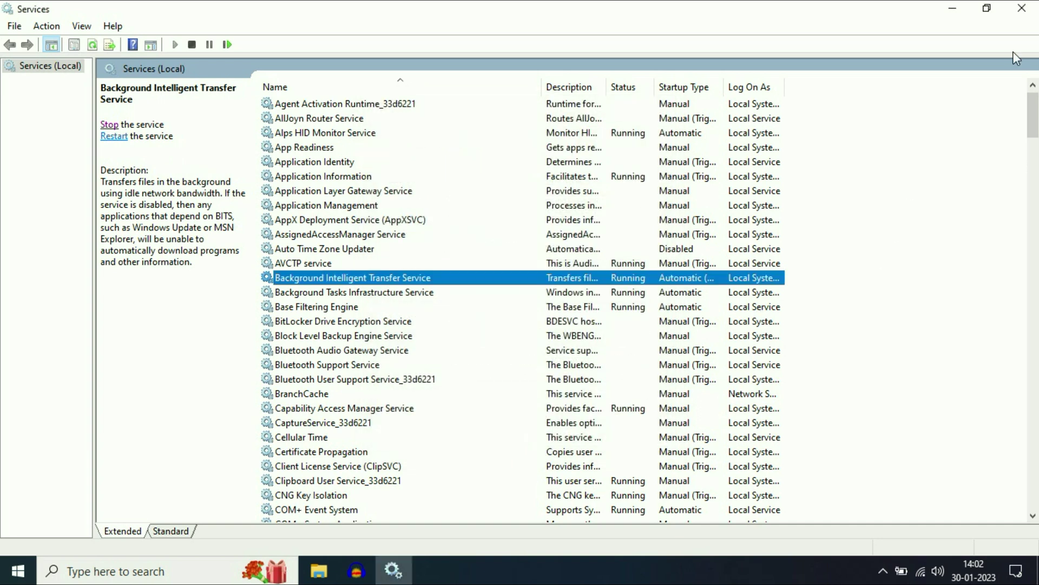
left_click(1027, 15)
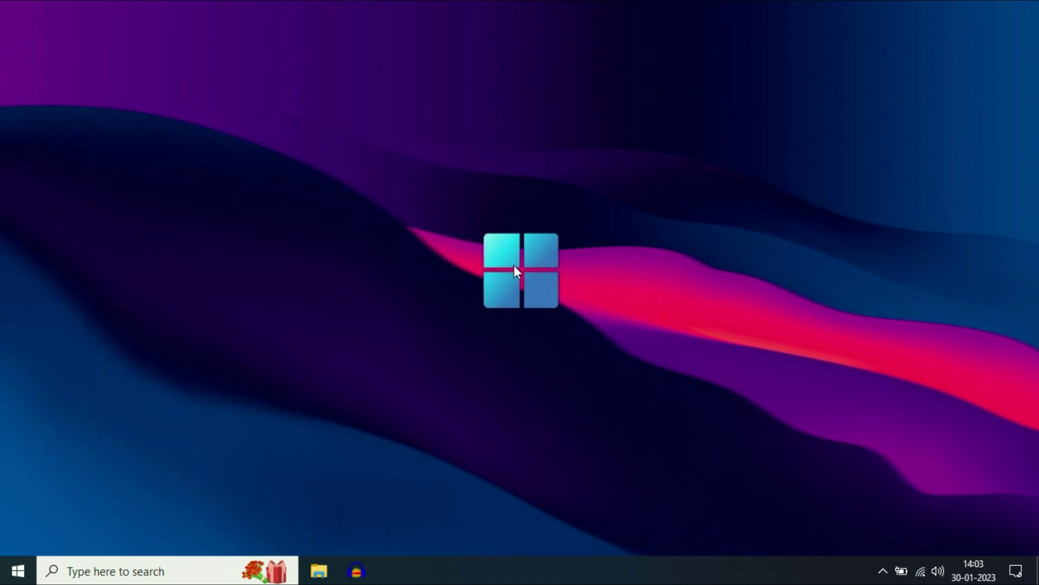
Search 'wind' and open the Windows Update settings page
left_click(190, 573)
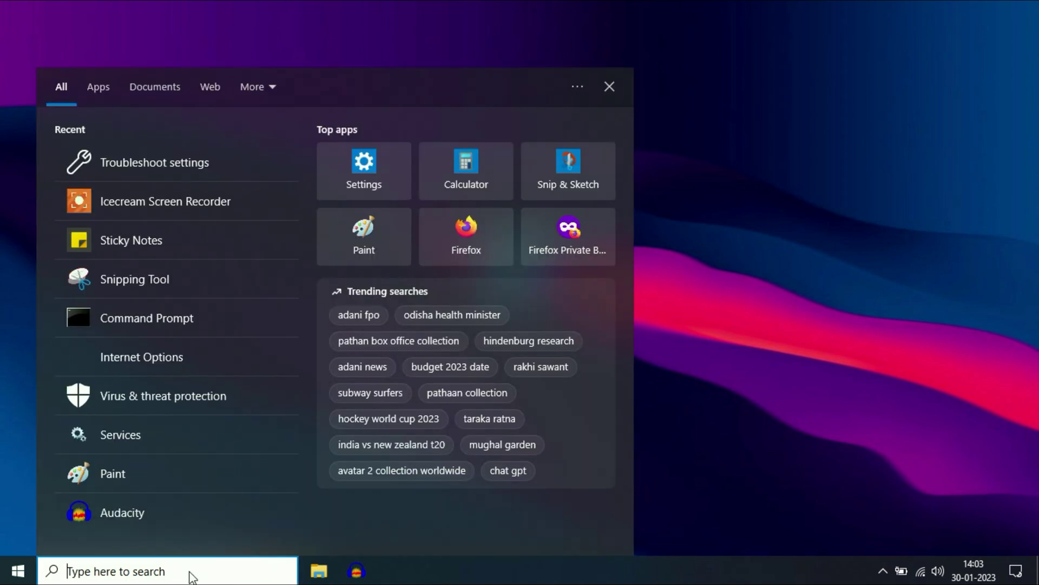
type("wind")
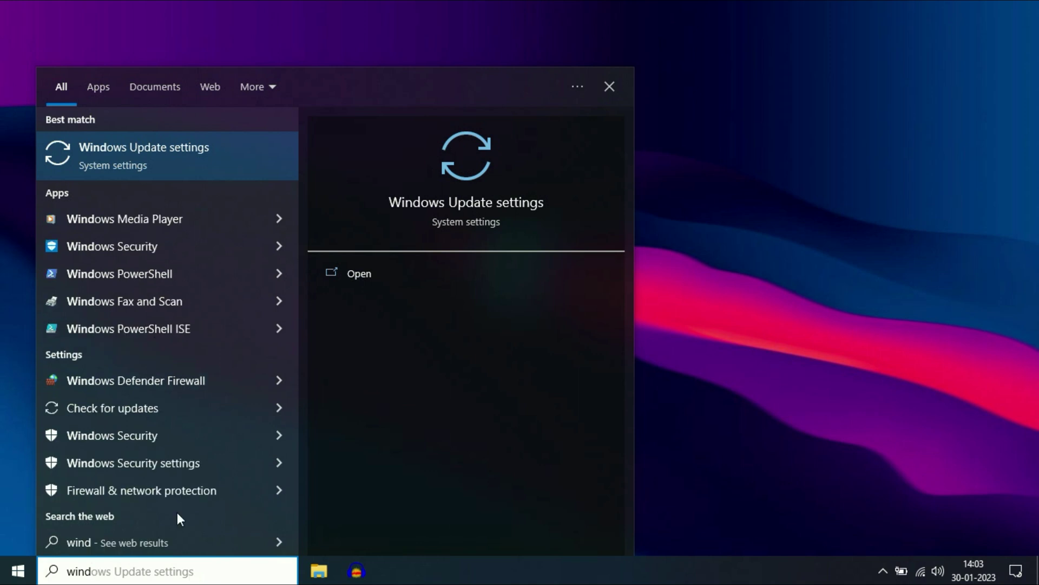
left_click(170, 156)
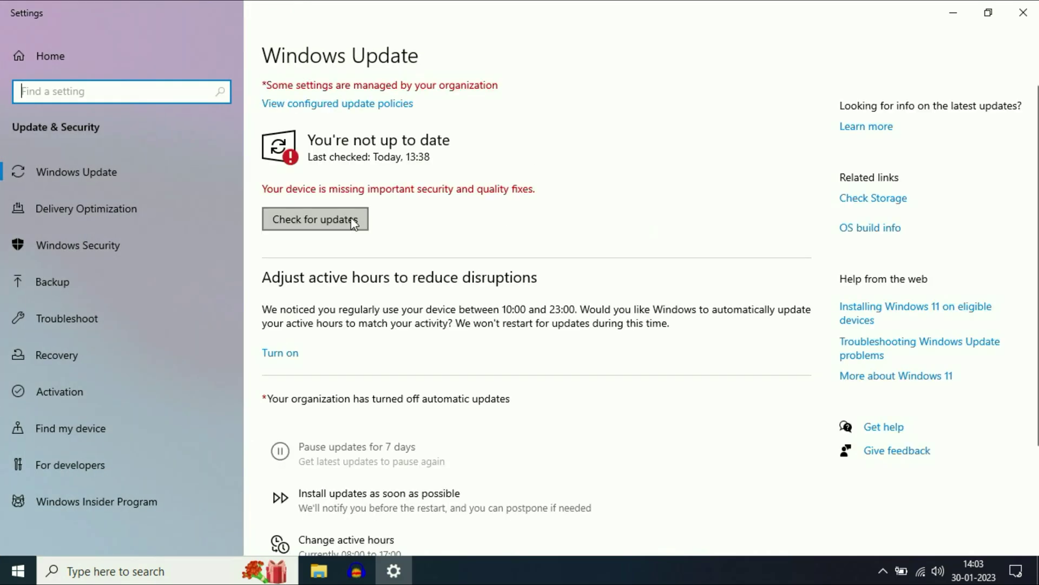
Start a Check for updates on the Windows Update page
left_click(347, 222)
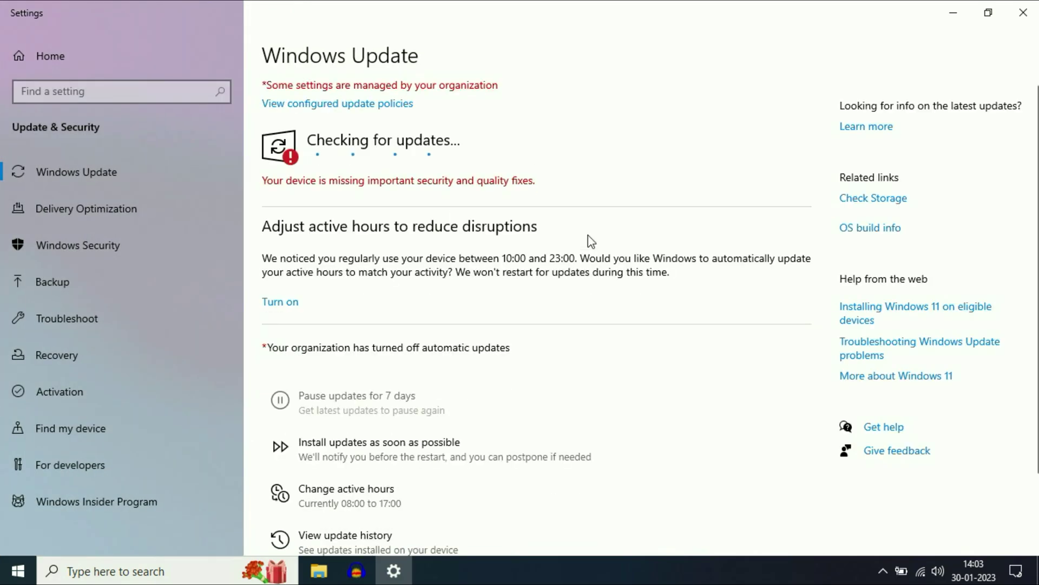